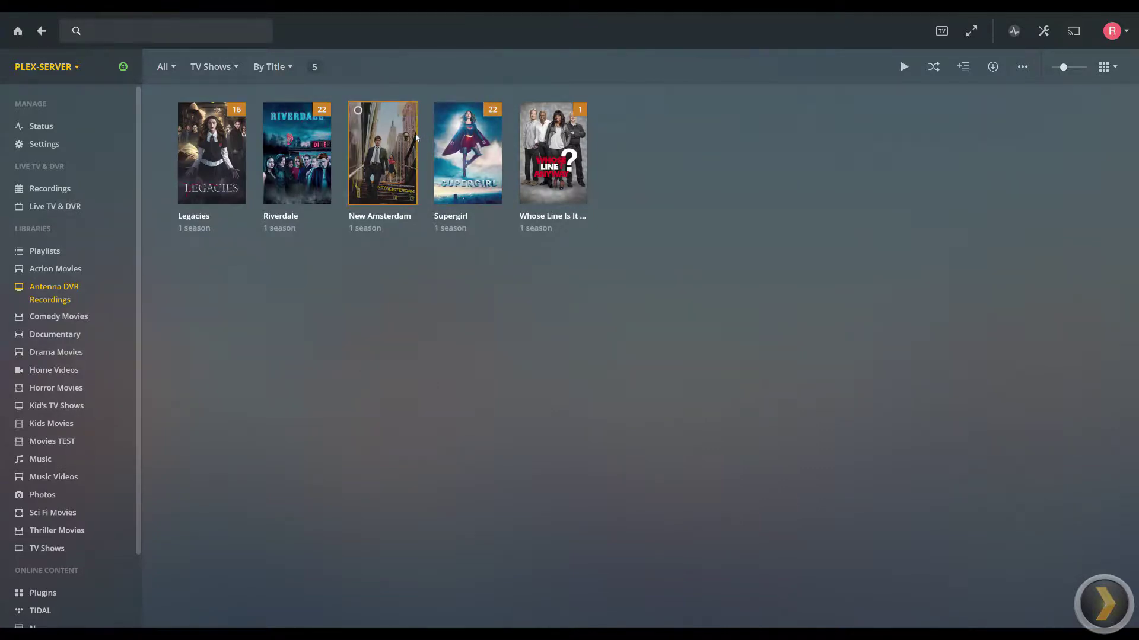
Step: Examine the details page of the wrongly matched New Amsterdam show, and return to the Antenna DVR Recordings library
click(358, 111)
click(403, 150)
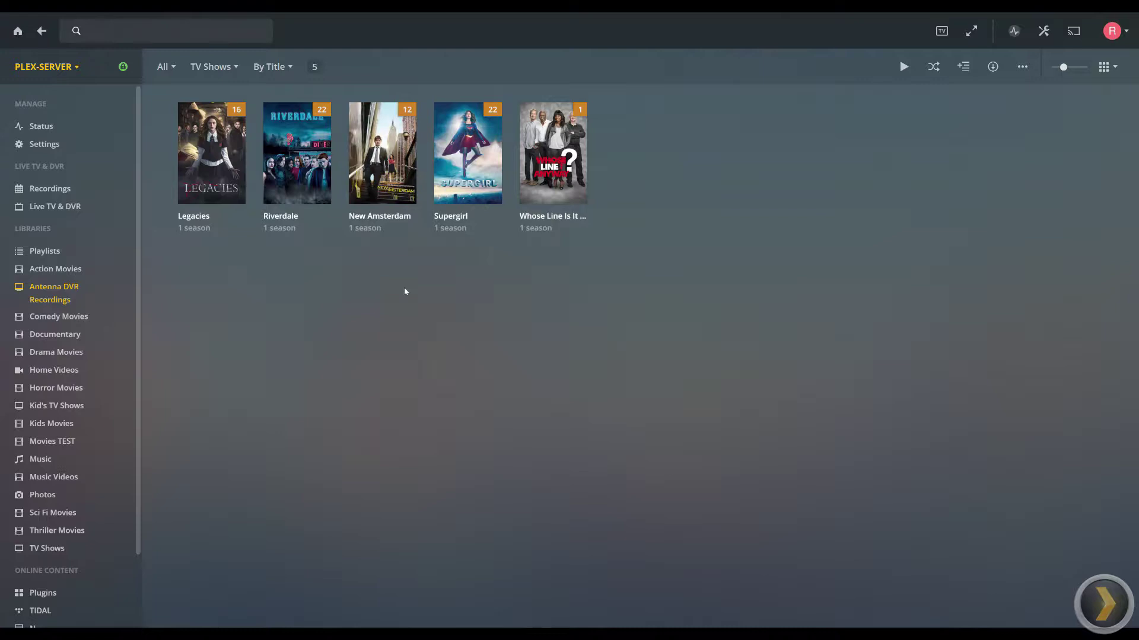
click(398, 221)
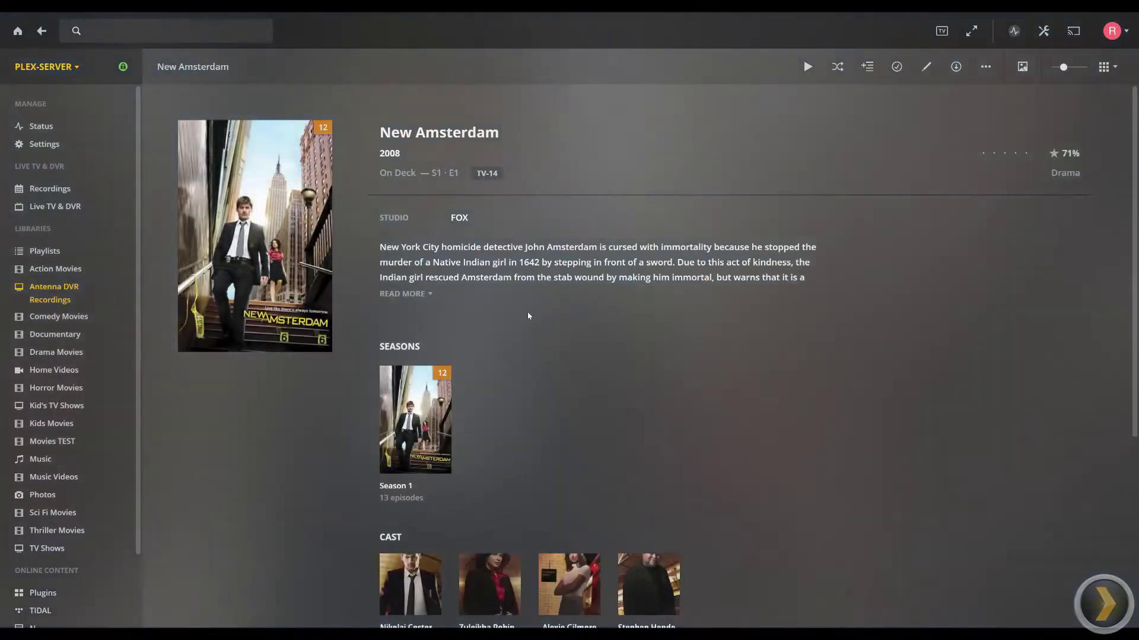
click(43, 33)
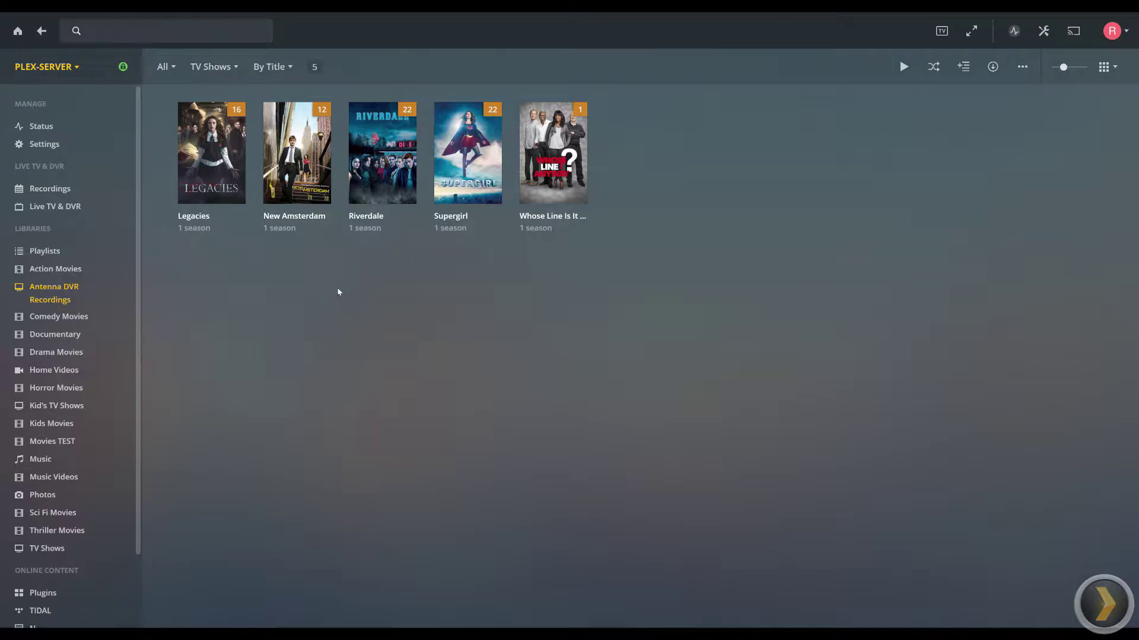
Step: Fix the match of the New Amsterdam show by assigning it to Roswell, New Mexico (2019)
mouse_move(215, 185)
mouse_move(310, 208)
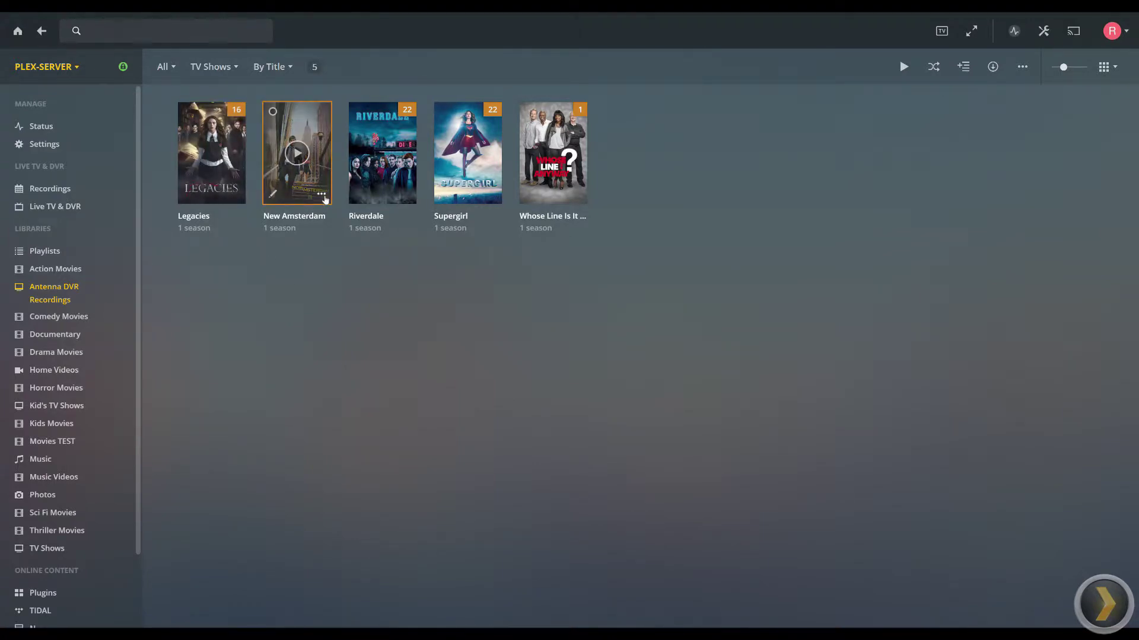
click(322, 195)
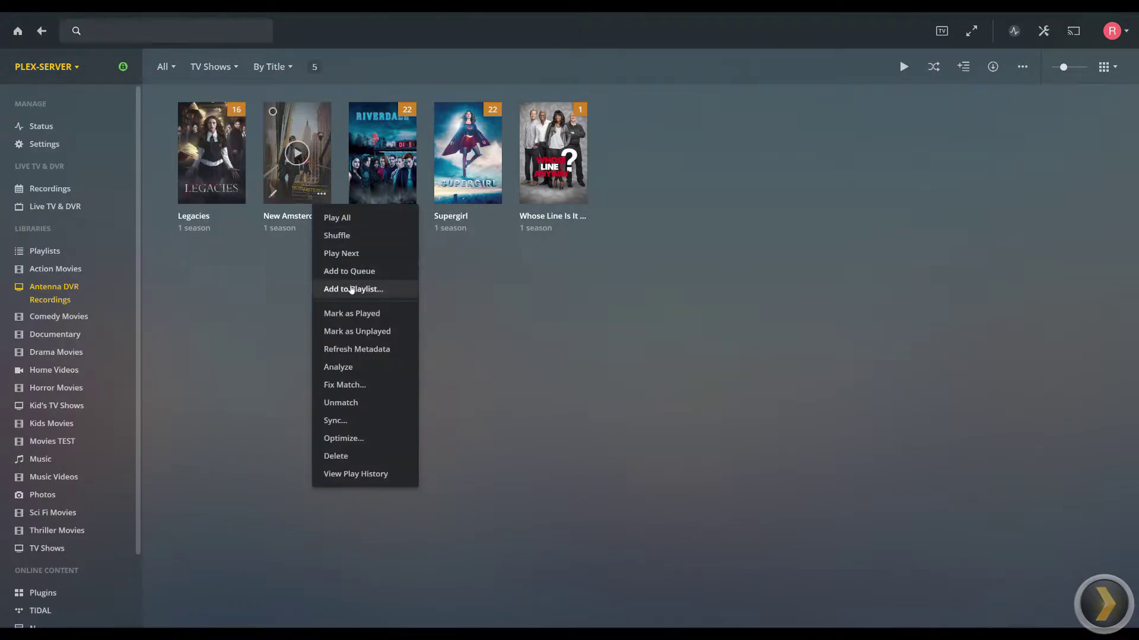
click(352, 386)
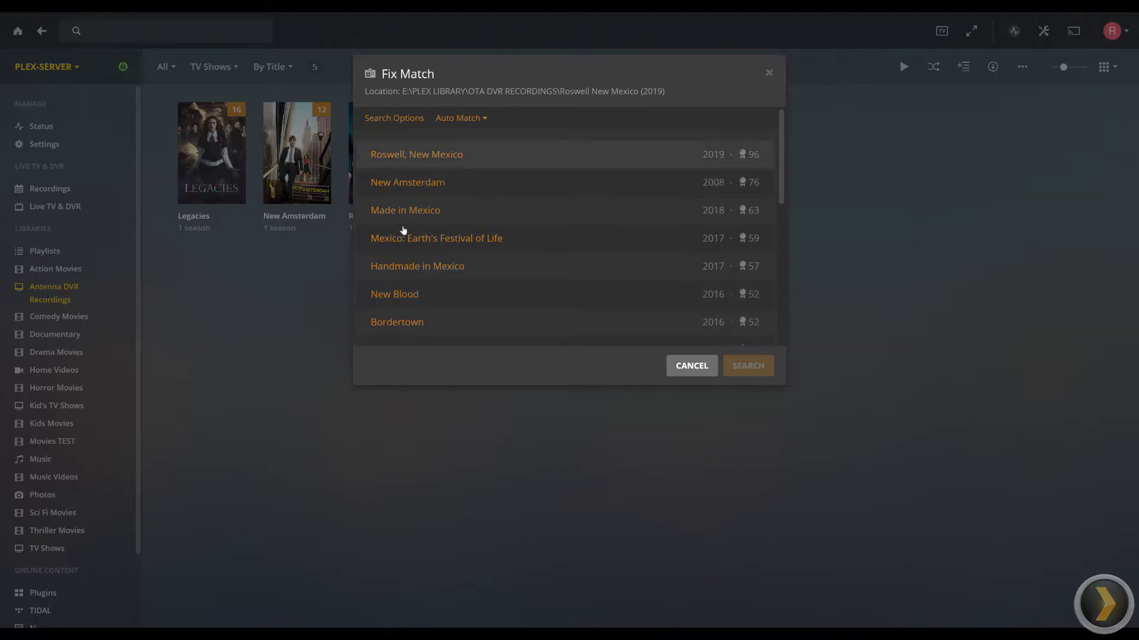
click(394, 119)
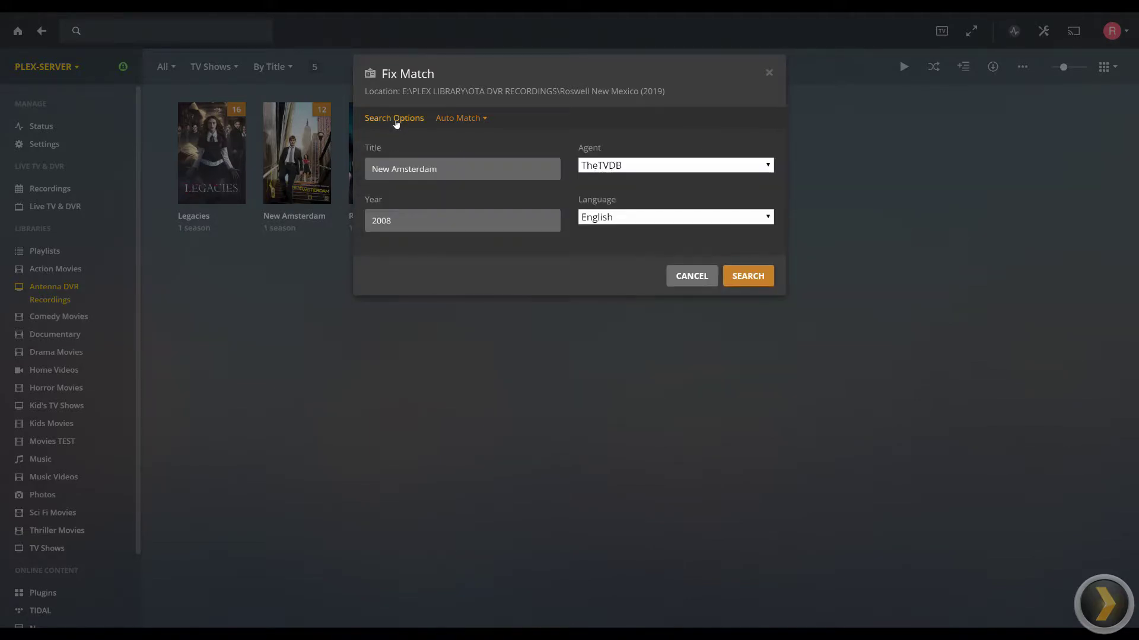
click(673, 166)
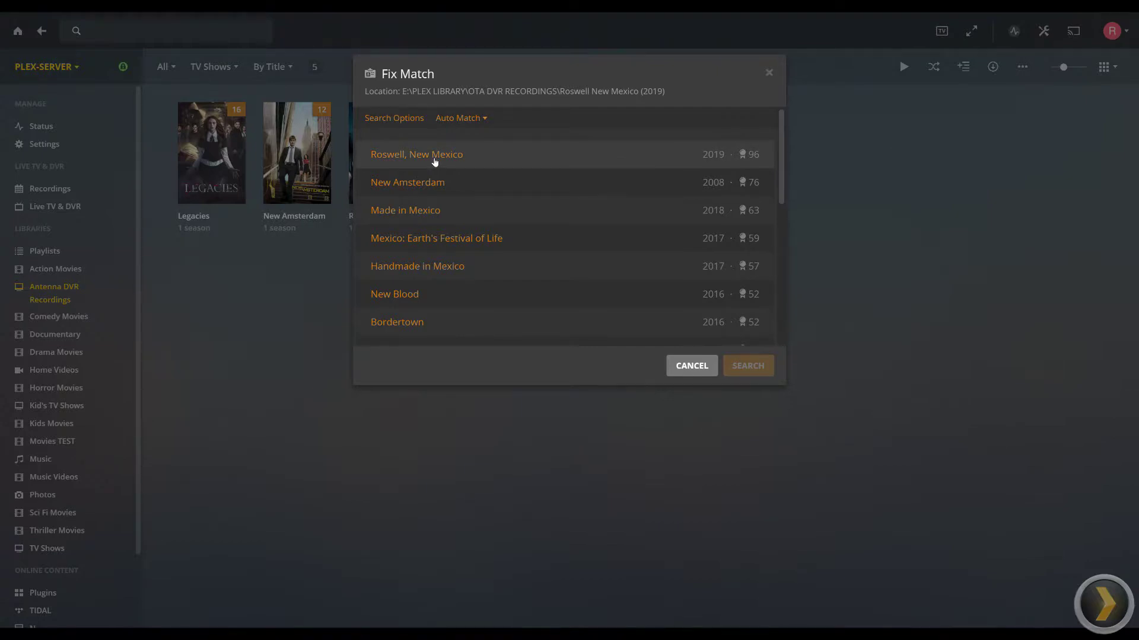
click(435, 156)
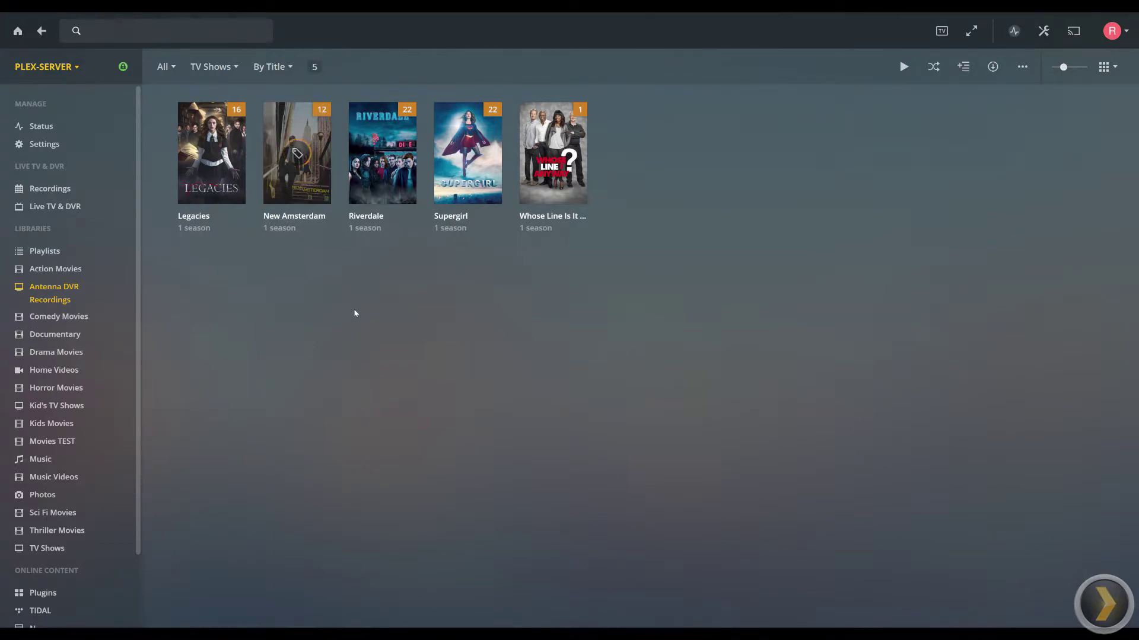
Step: Check the summary, season and cast on the Roswell, New Mexico details page, and return to the library
mouse_move(280, 195)
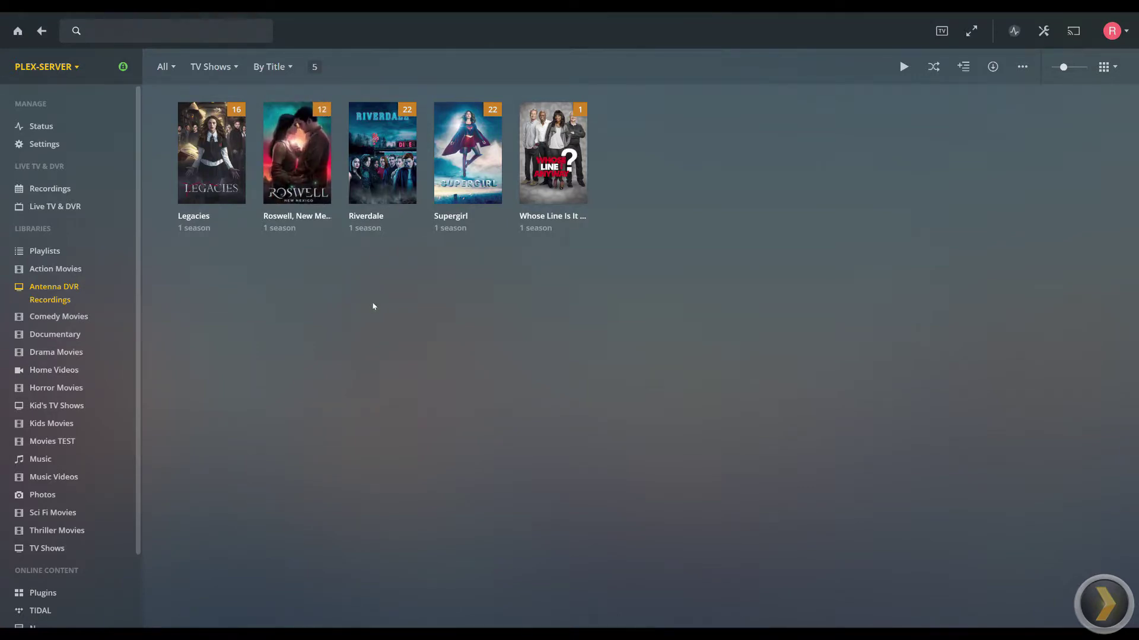
mouse_move(326, 175)
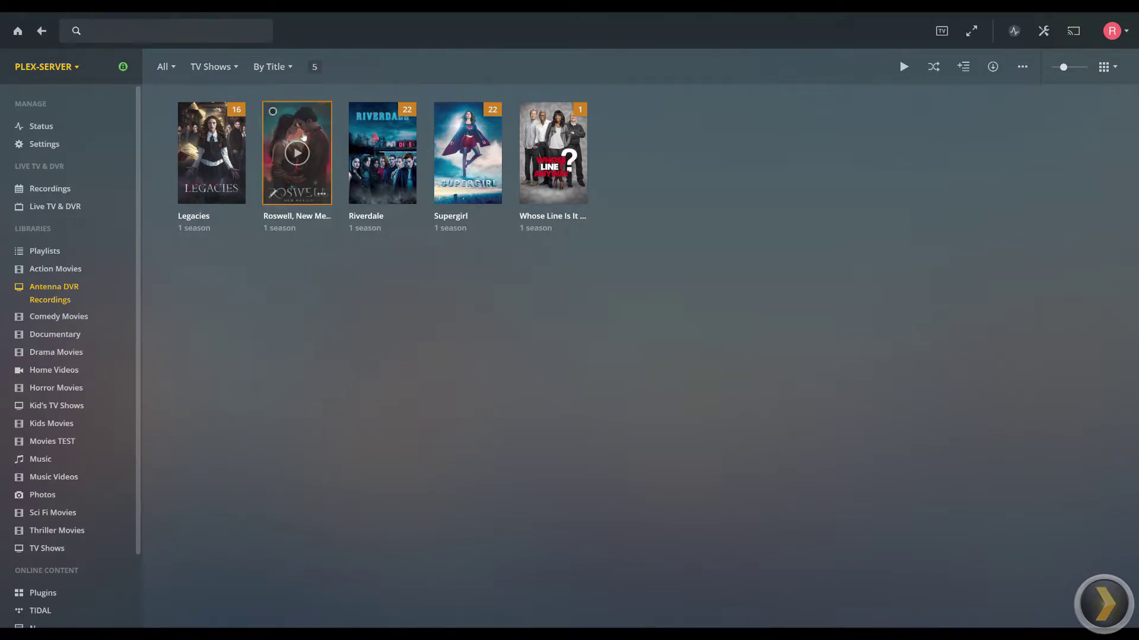
click(326, 175)
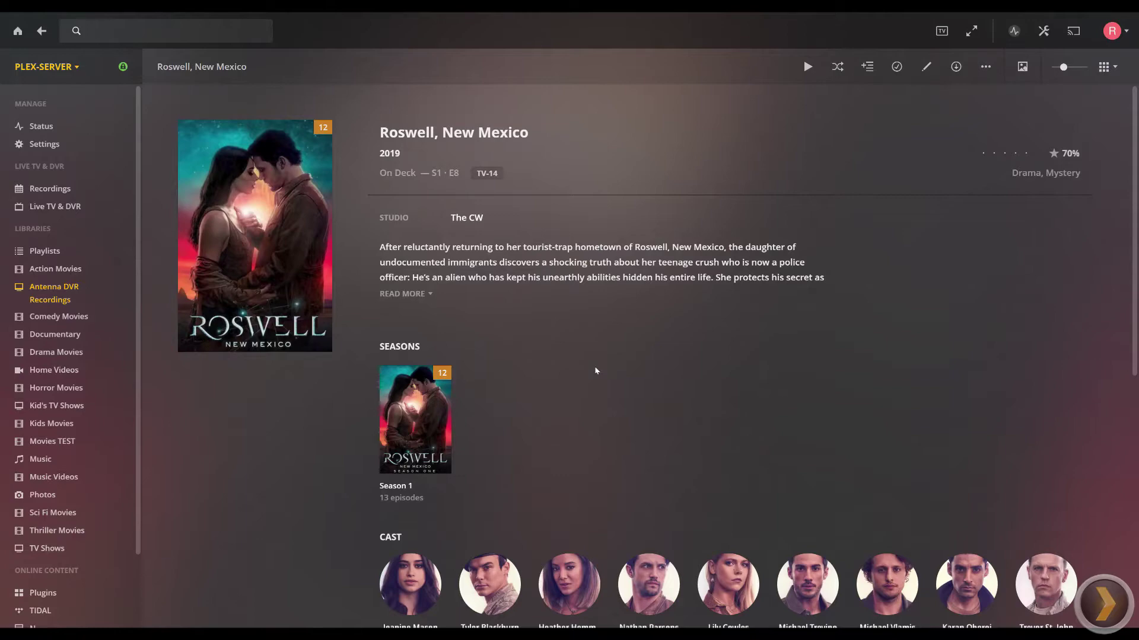
scroll(595, 370, down, 3)
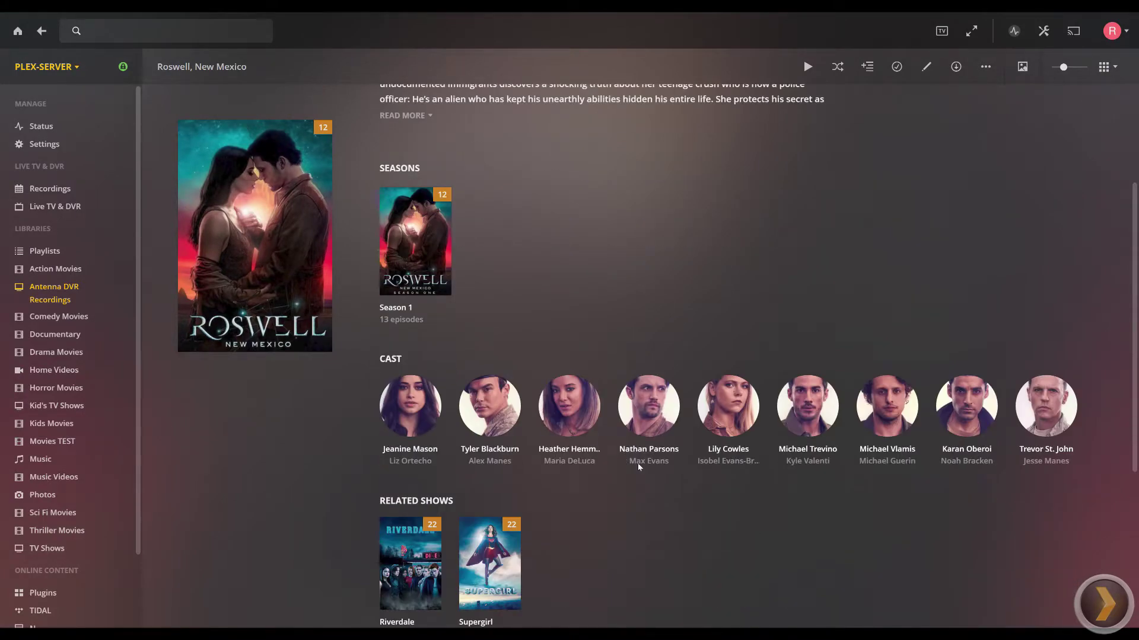
scroll(639, 344, up, 3)
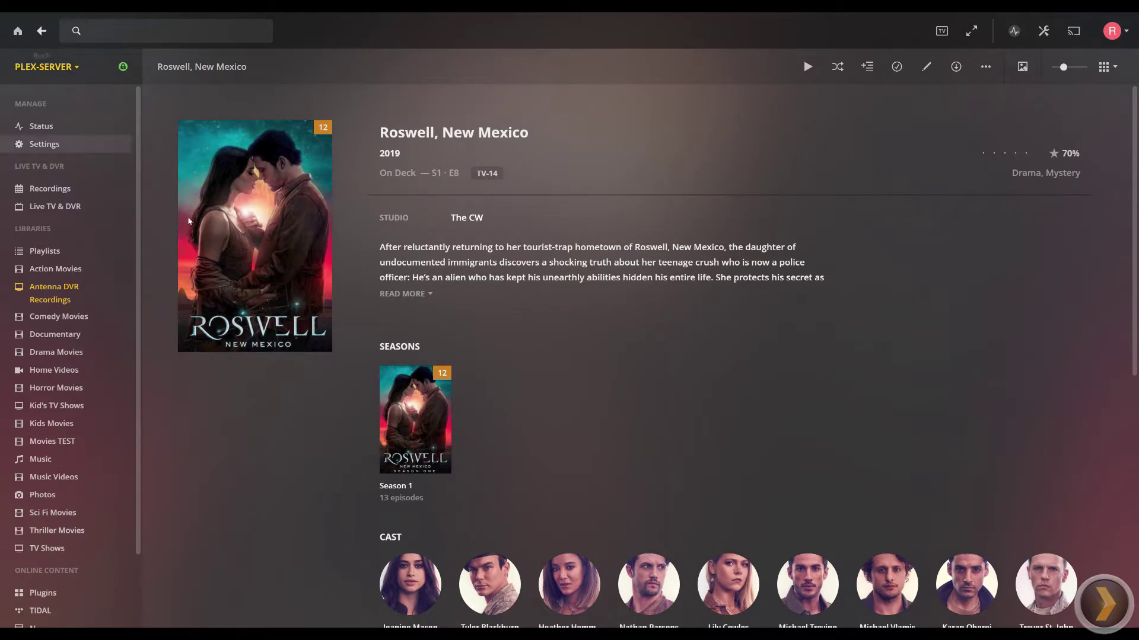
click(42, 31)
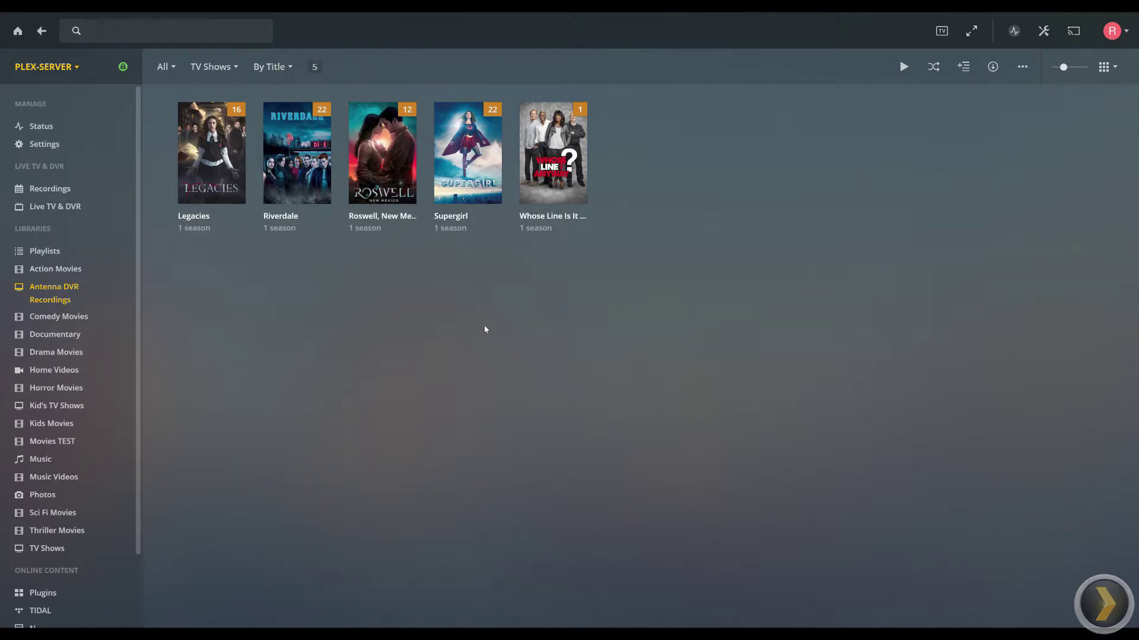
Step: Change the Roswell, New Mexico poster to the black-and-white silhouette image and save the changes
mouse_move(394, 195)
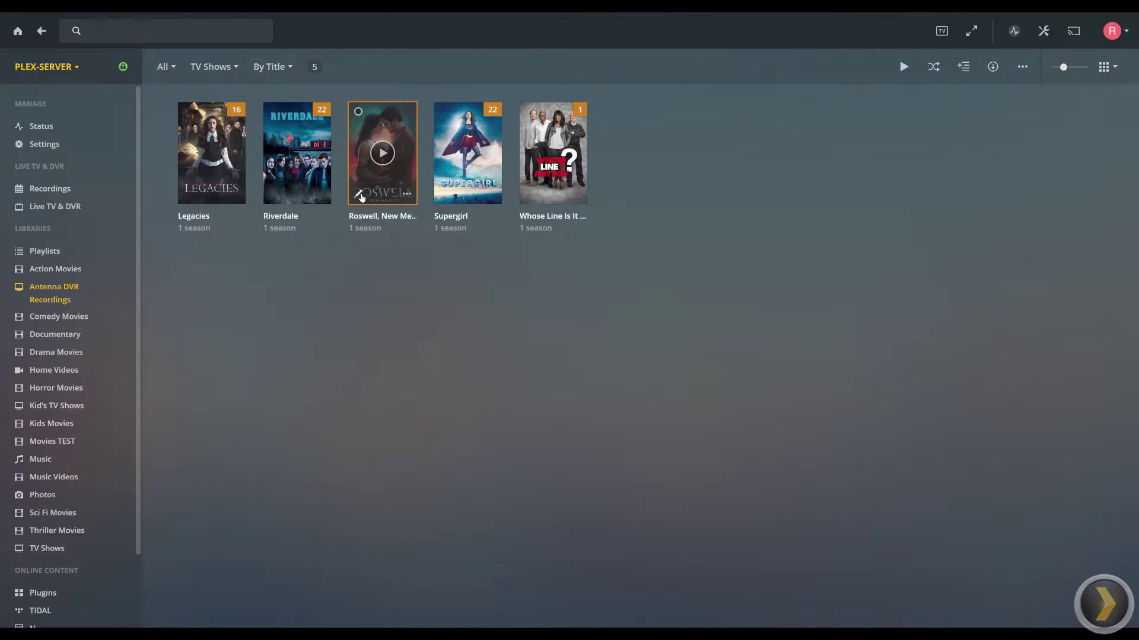
click(360, 196)
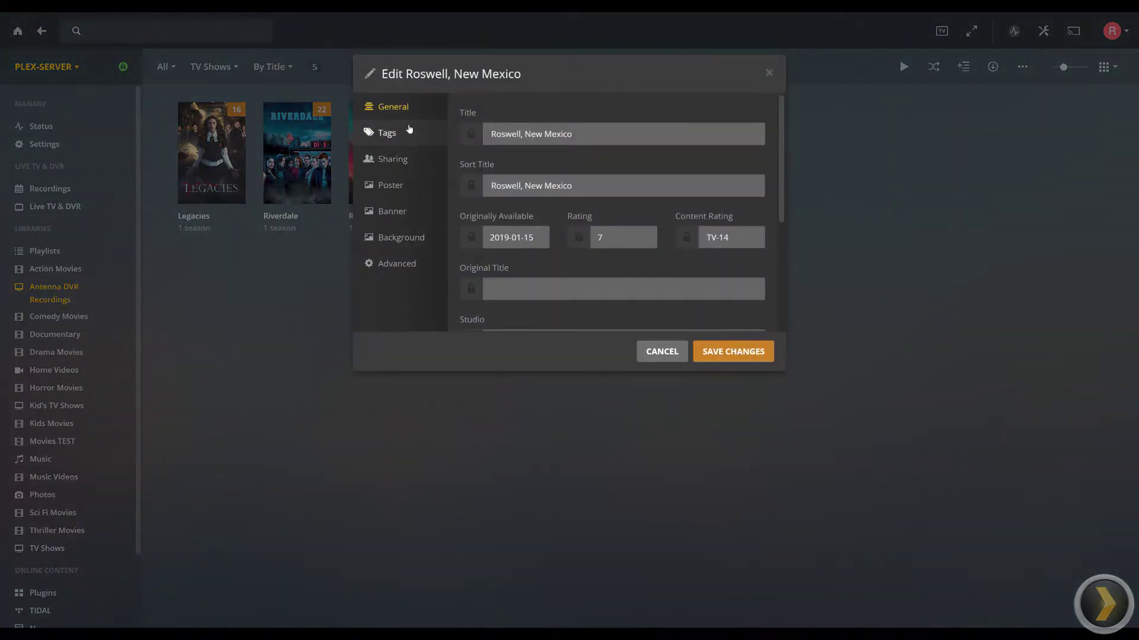
click(395, 196)
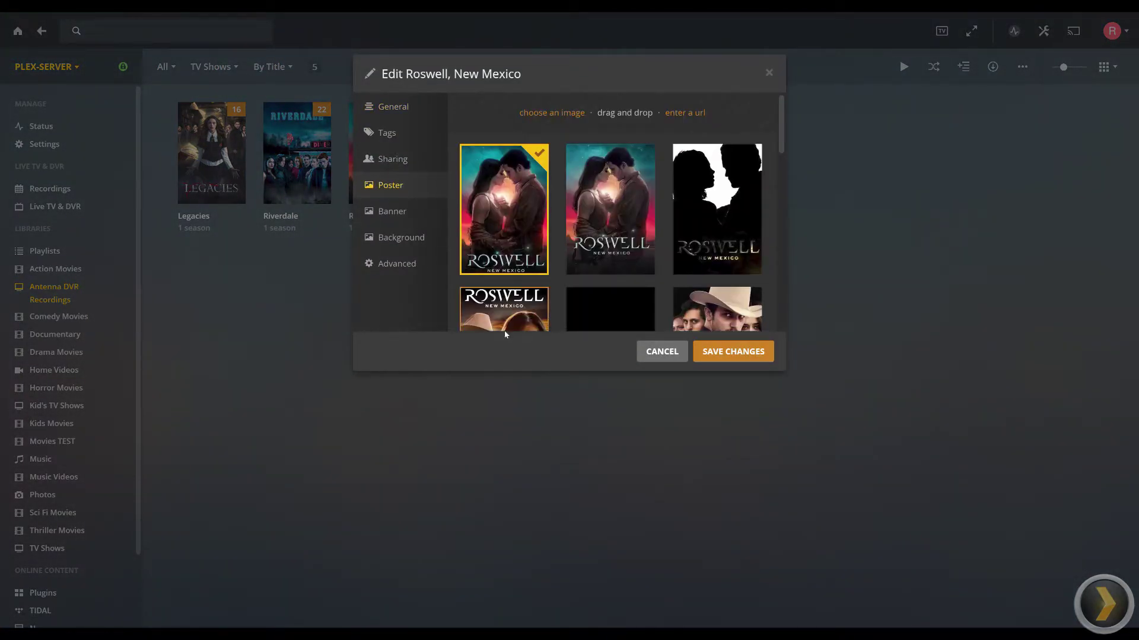
scroll(660, 210, down, 3)
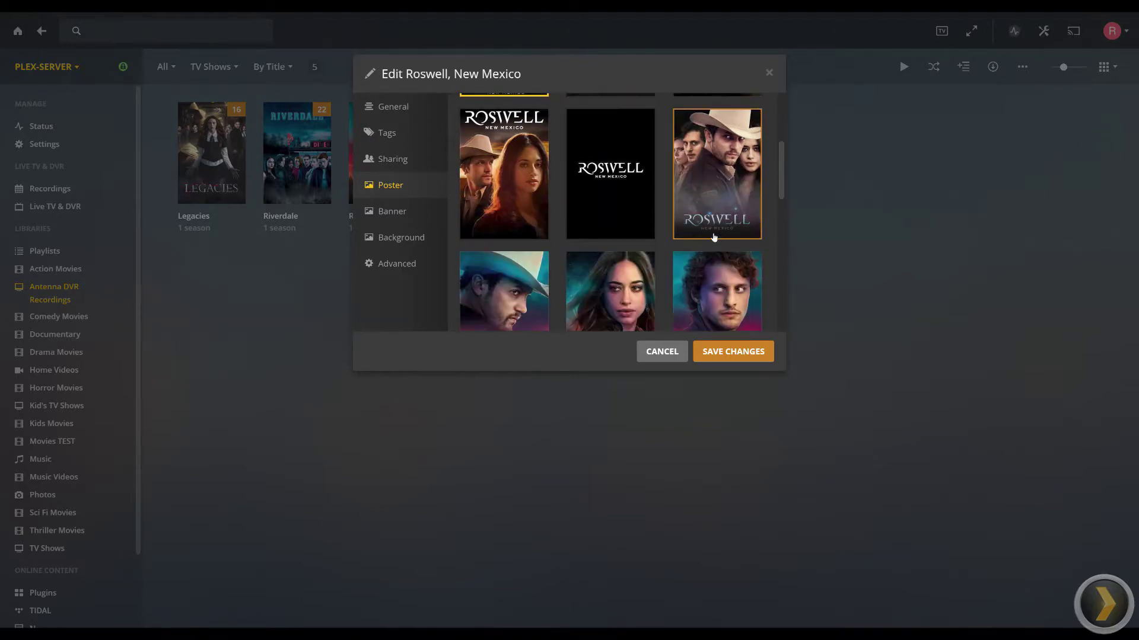
scroll(714, 238, up, 3)
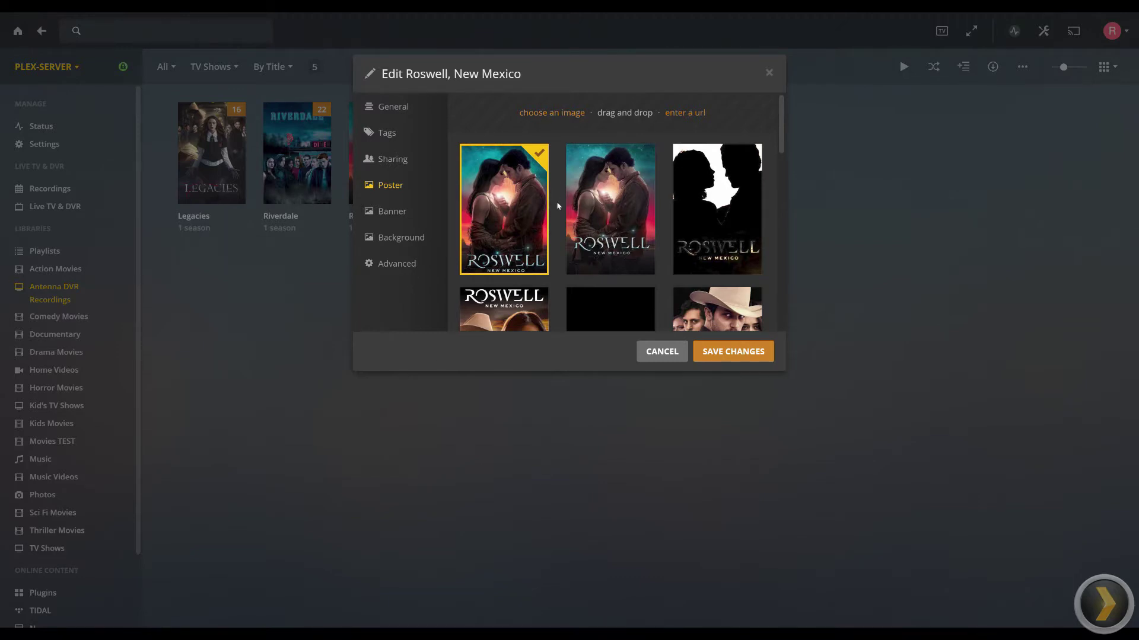
scroll(561, 240, down, 6)
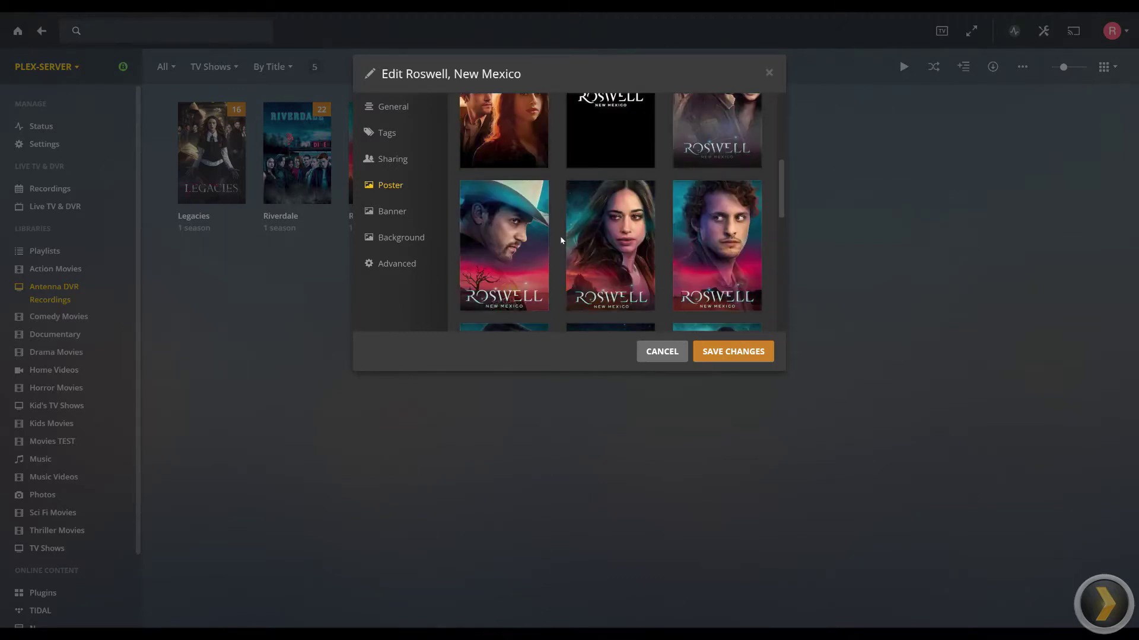
scroll(561, 240, up, 7)
scroll(621, 274, down, 2)
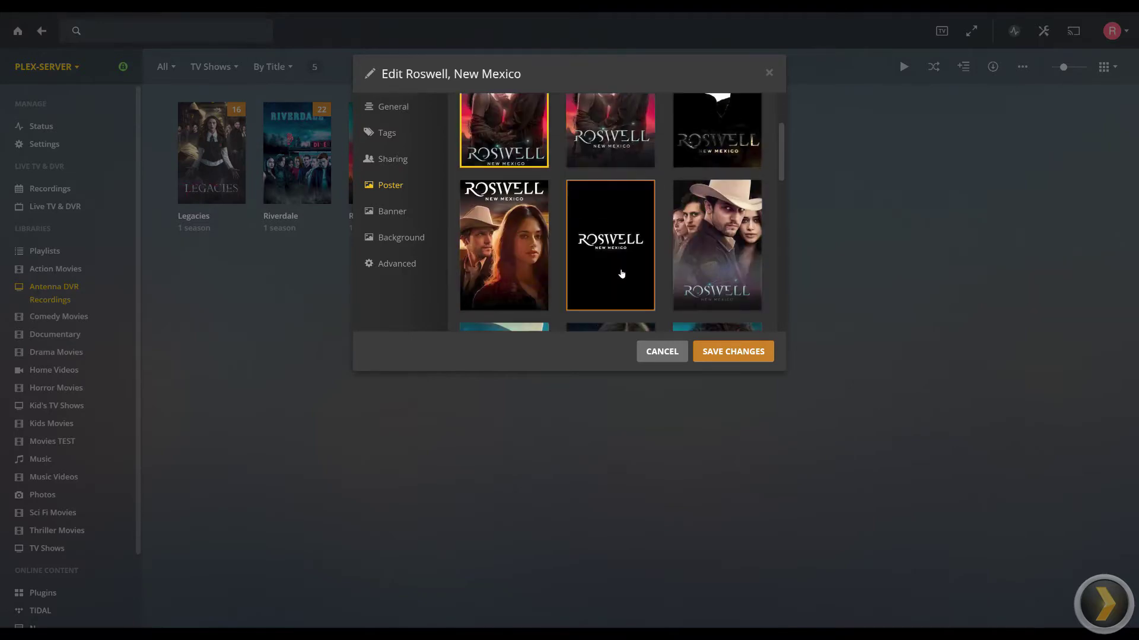
scroll(639, 244, up, 2)
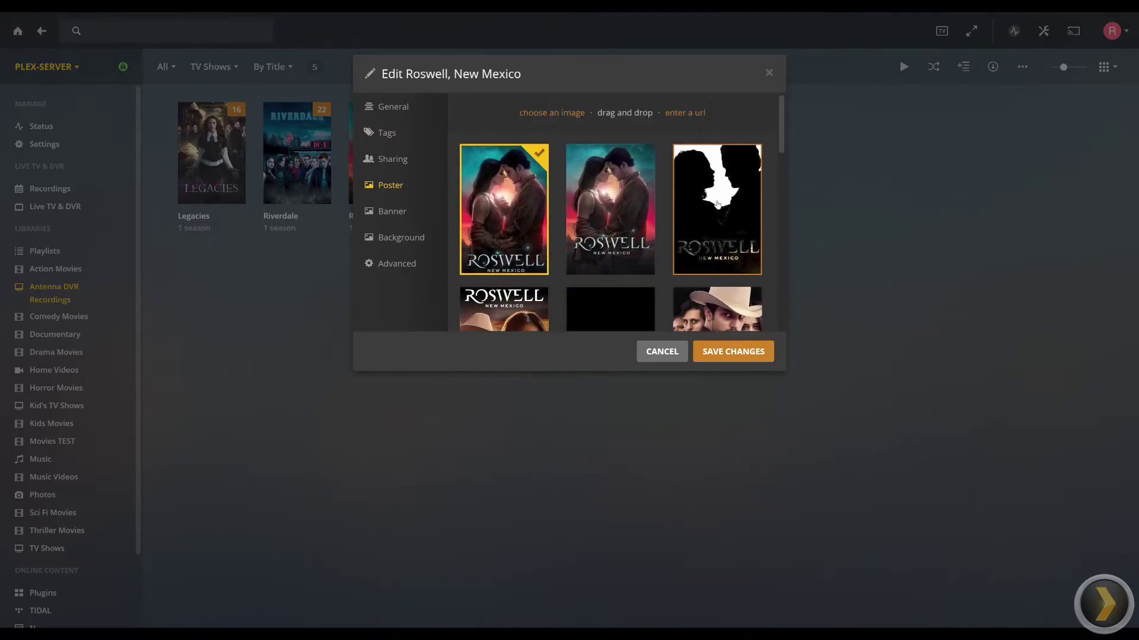
click(717, 204)
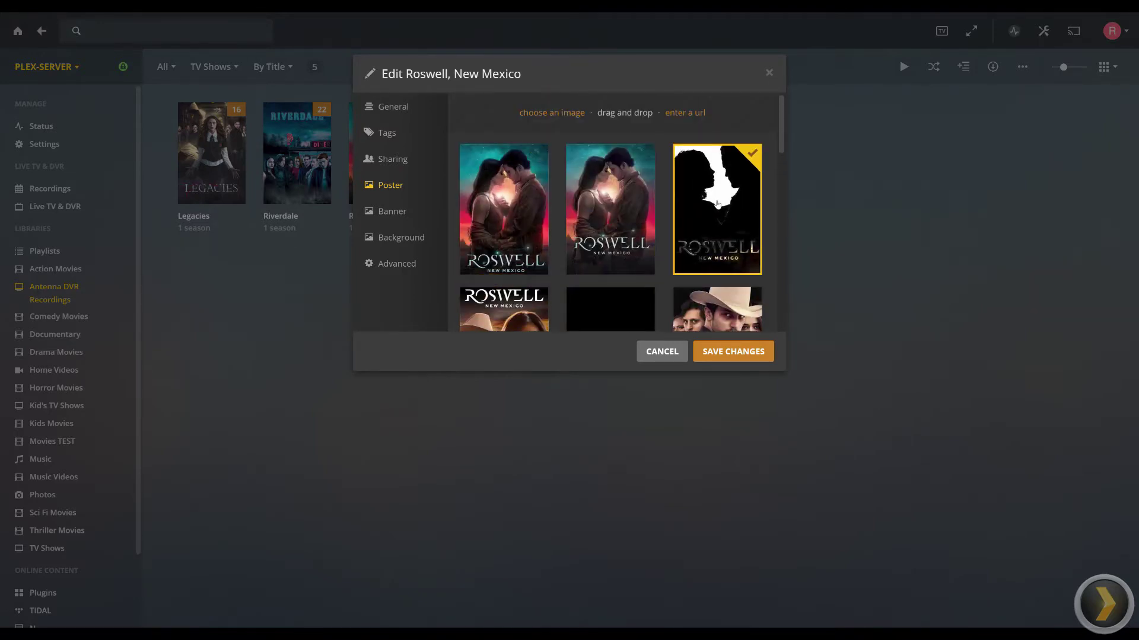
click(728, 354)
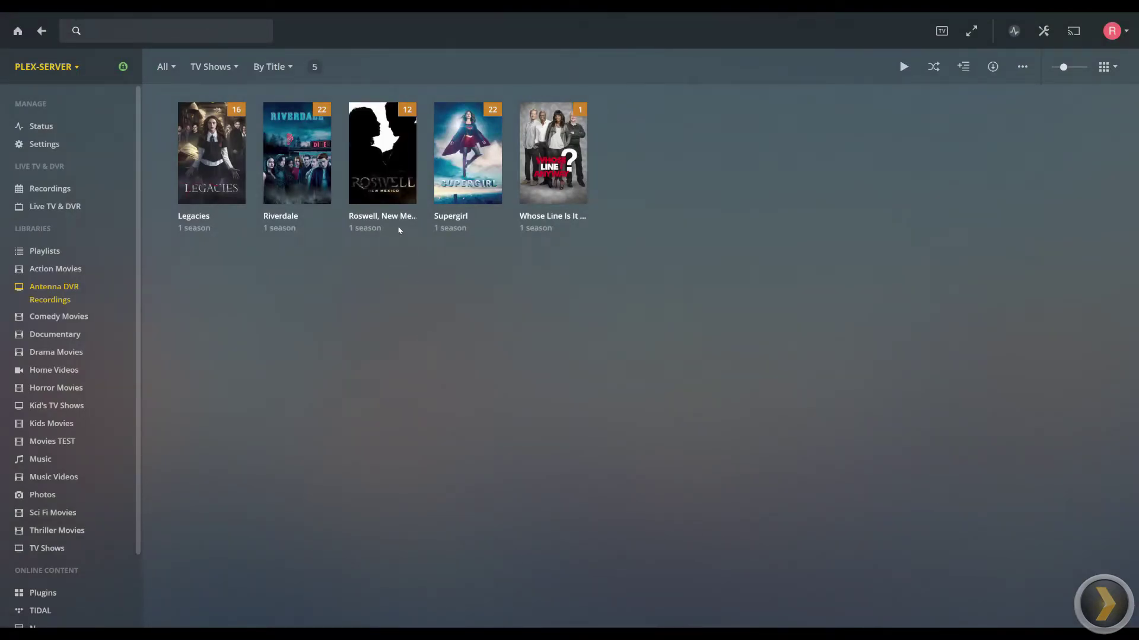
Step: Review the poster choices for Roswell, New Mexico and close the editor without saving
click(363, 197)
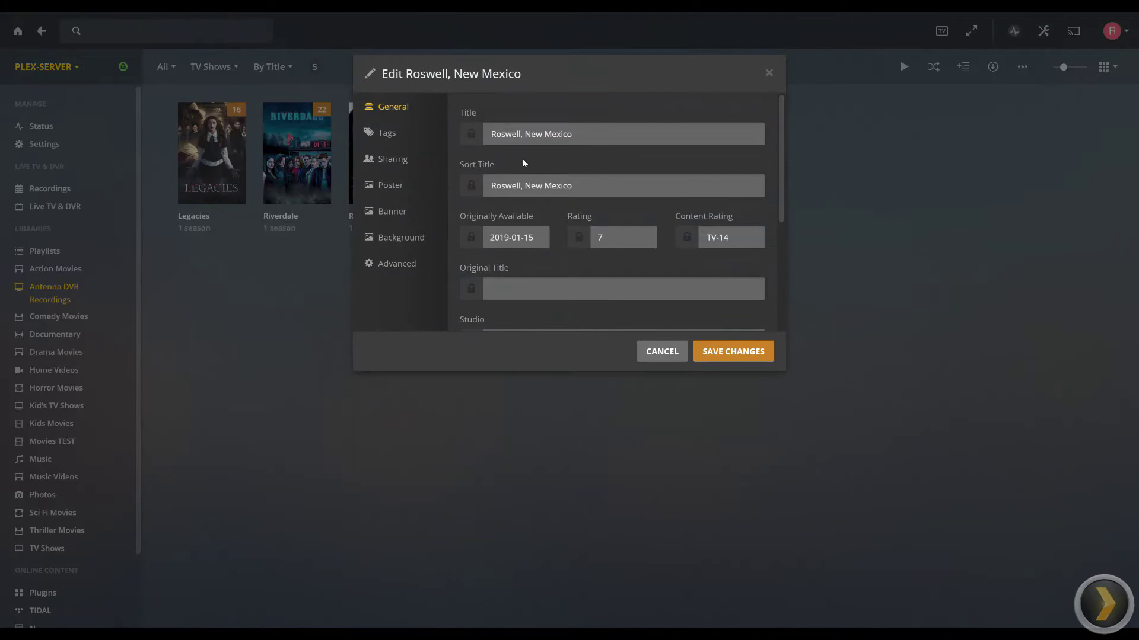
click(418, 185)
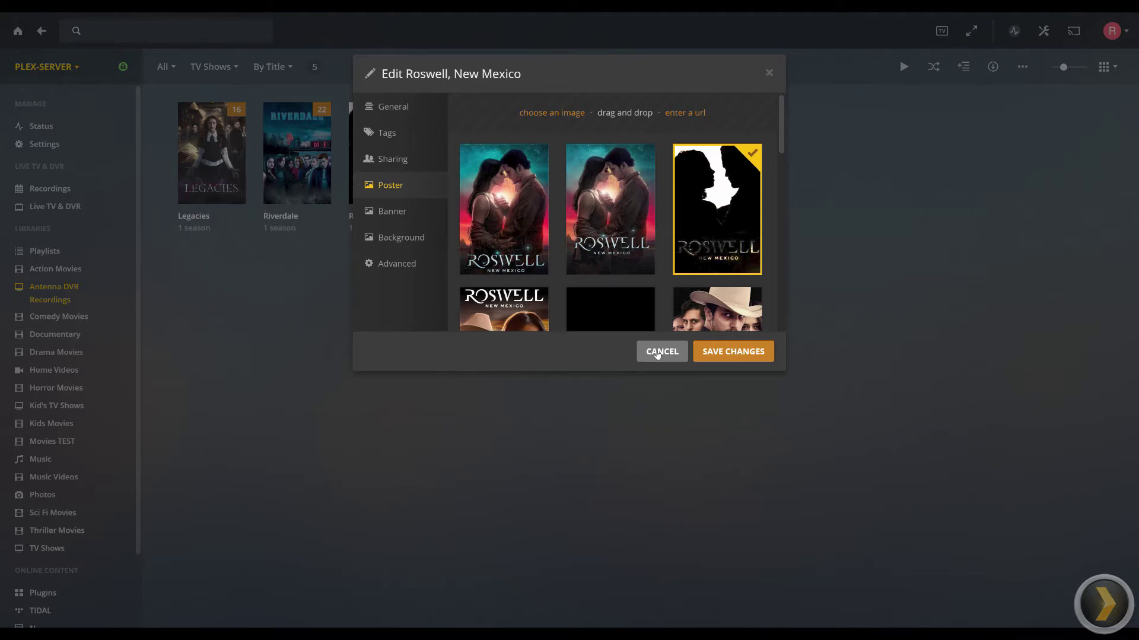
click(657, 352)
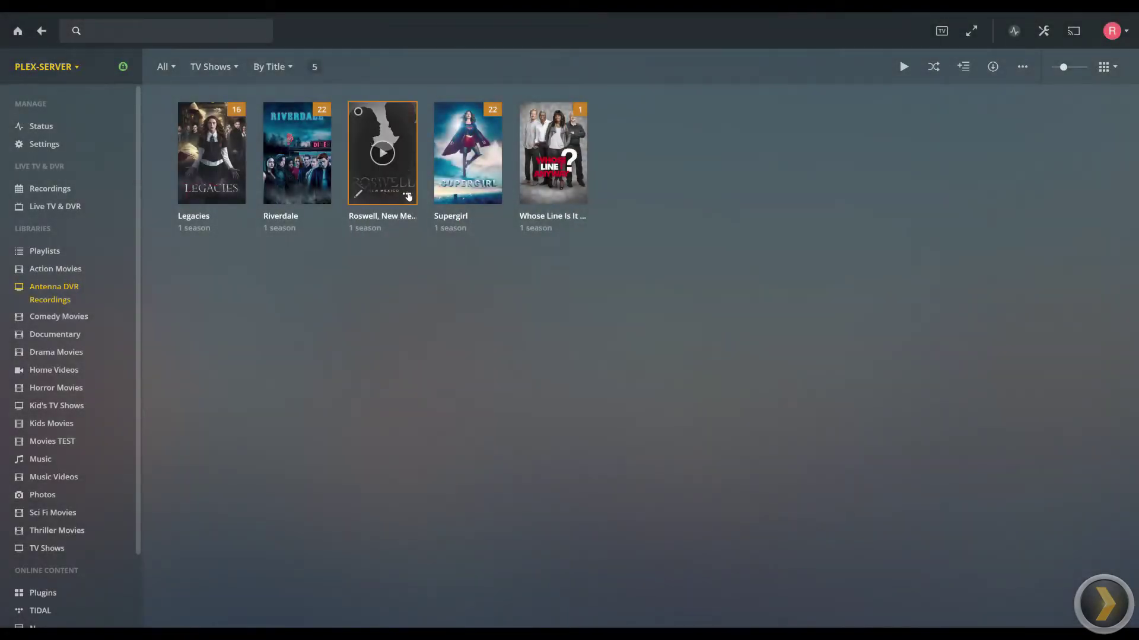
Step: View the Fix Match candidates for Roswell, New Mexico and close the list without choosing one
click(407, 193)
click(431, 385)
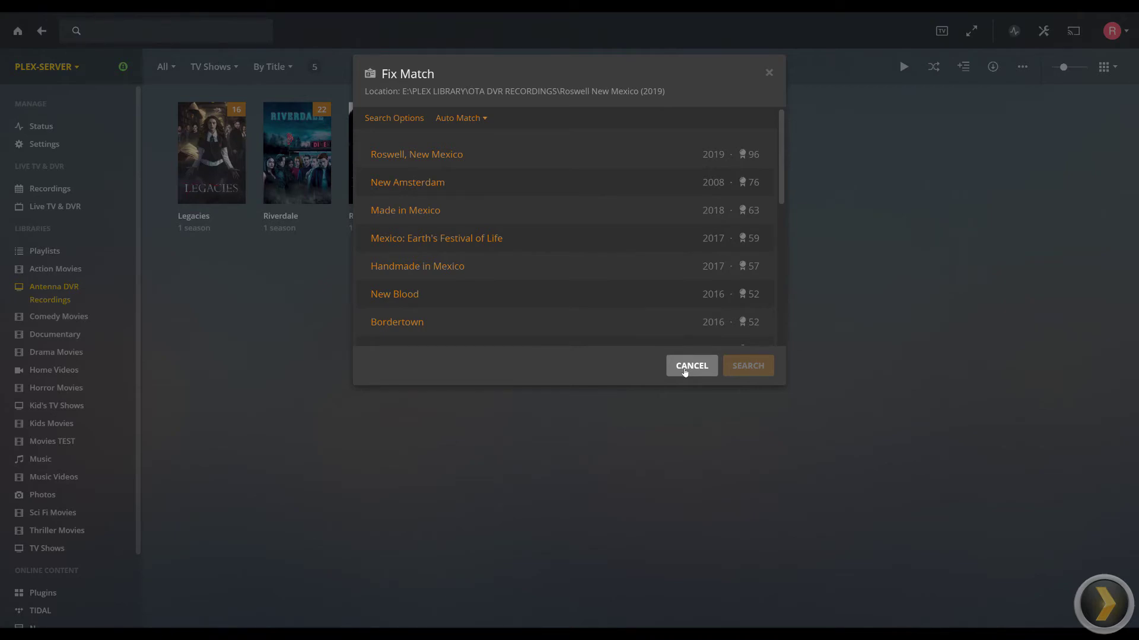
click(688, 367)
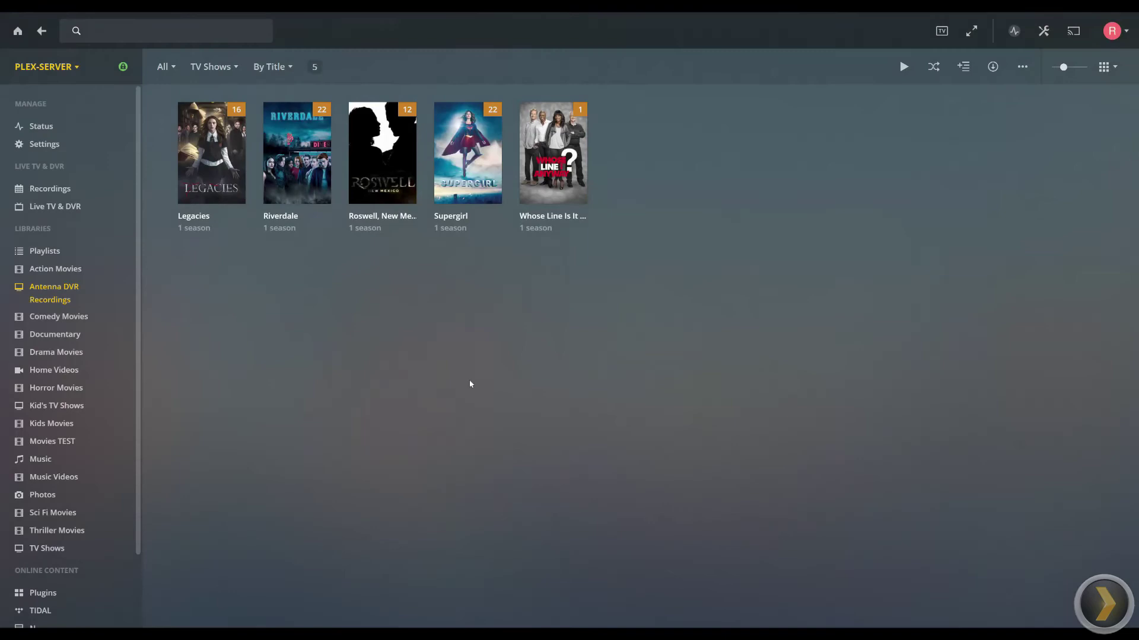
Step: Examine the available banner images for Roswell, New Mexico and close the editor without saving
click(359, 195)
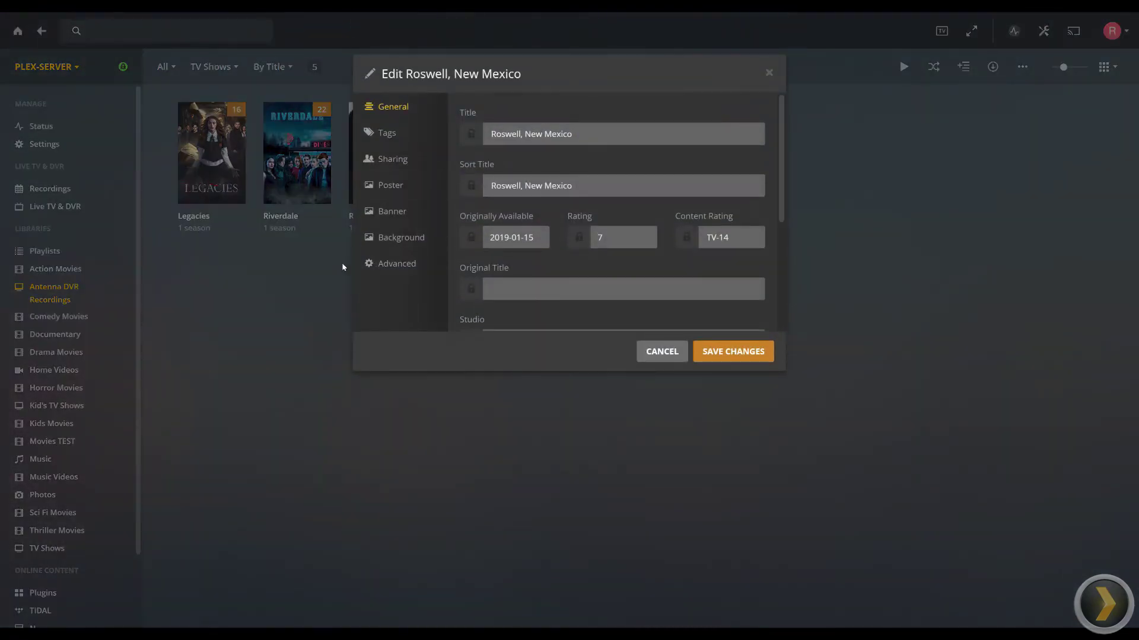
click(403, 214)
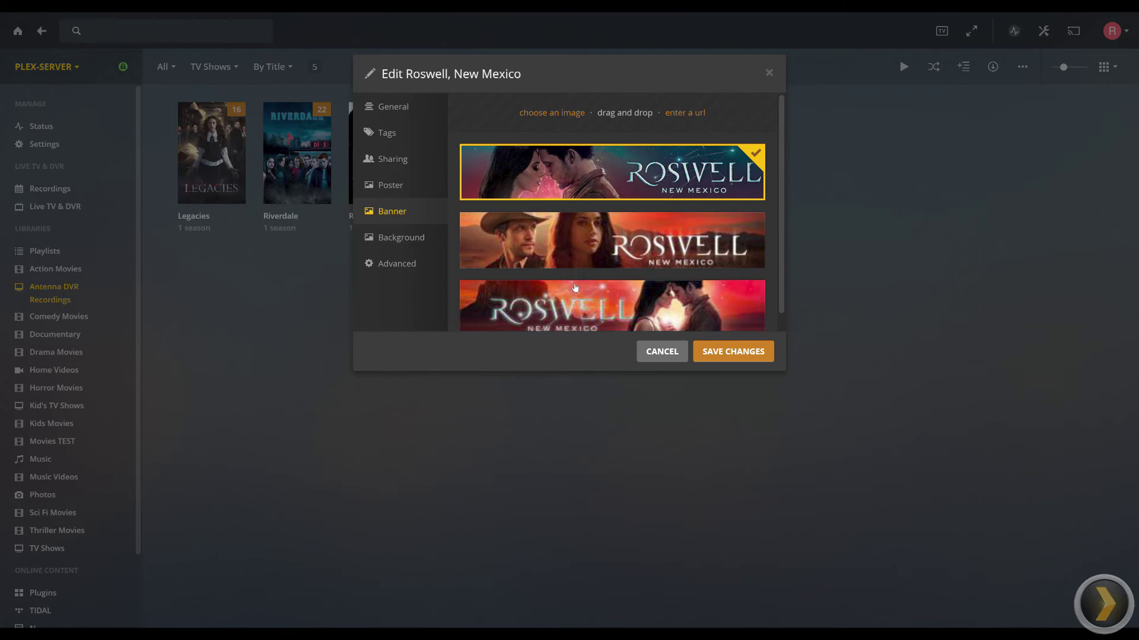
scroll(599, 217, down, 1)
scroll(602, 225, up, 1)
scroll(608, 271, down, 1)
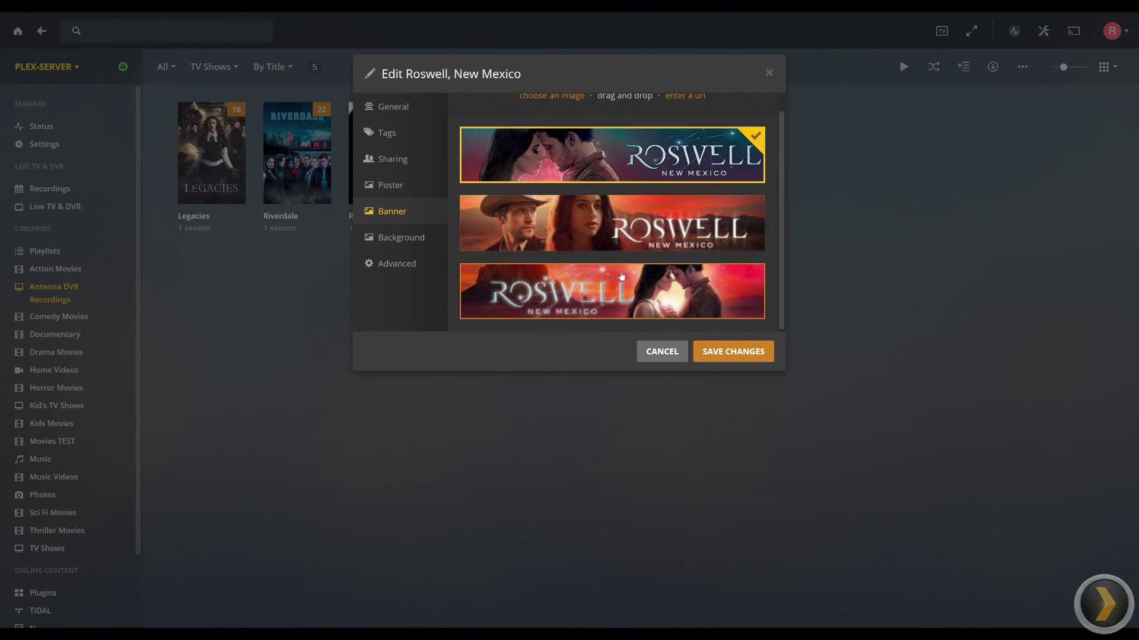
scroll(655, 270, up, 1)
scroll(656, 259, down, 1)
scroll(626, 293, up, 1)
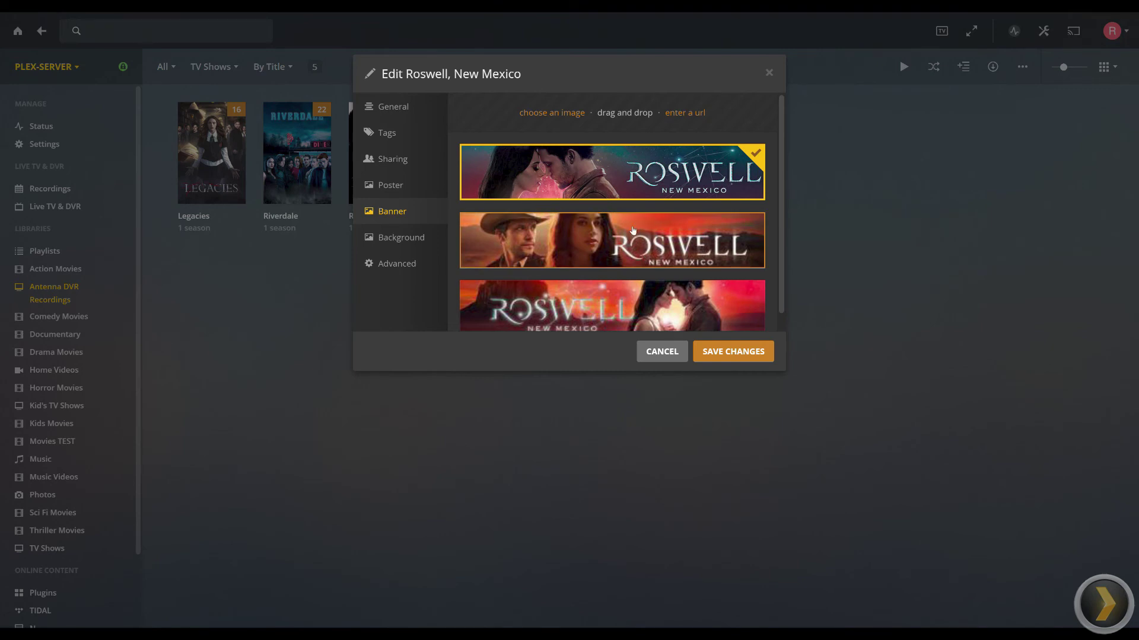
click(662, 350)
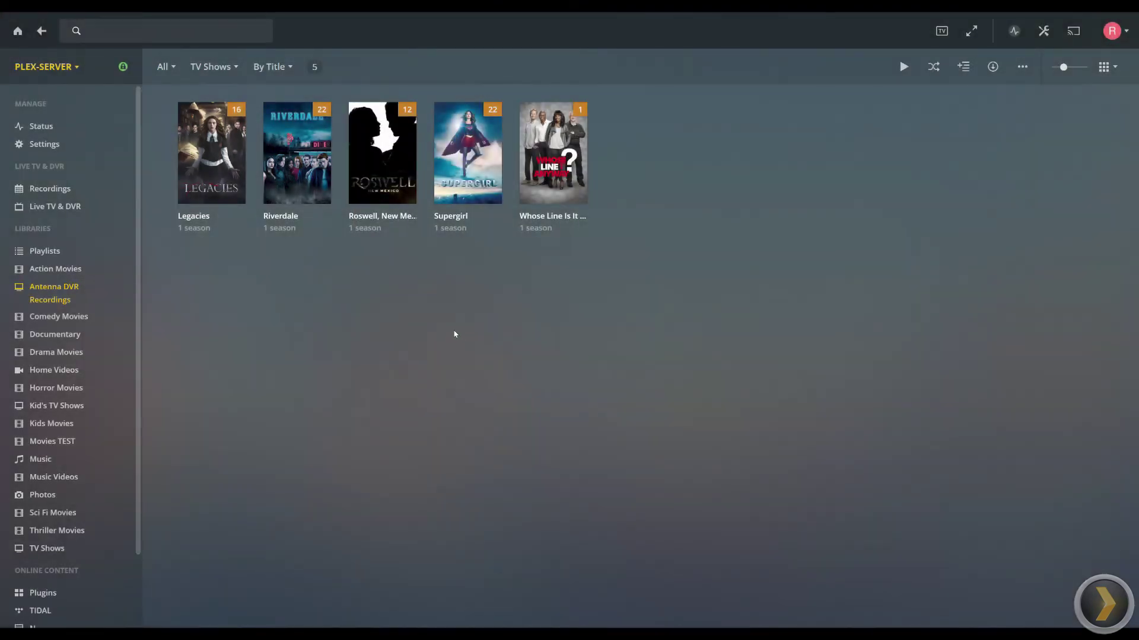